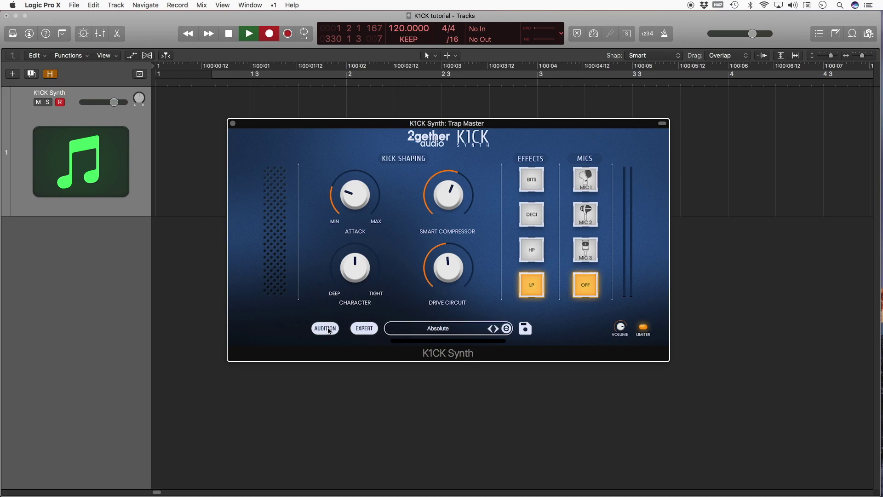
- Audition the kick, slightly lower Attack, and raise the Smart Compressor and Drive Circuit amounts
{"action": "left_click", "coordinate": [325, 329]}
{"action": "mouse_move", "coordinate": [621, 330]}
{"action": "mouse_move", "coordinate": [353, 201]}
{"action": "left_mouse_down"}
{"action": "mouse_move", "coordinate": [356, 226]}
{"action": "mouse_move", "coordinate": [346, 133]}
{"action": "mouse_move", "coordinate": [350, 201]}
{"action": "left_mouse_up"}
{"action": "left_click_drag", "start_coordinate": [448, 198], "coordinate": [441, 180]}
{"action": "left_click", "coordinate": [447, 272]}
{"action": "left_click_drag", "start_coordinate": [447, 258], "coordinate": [453, 233]}
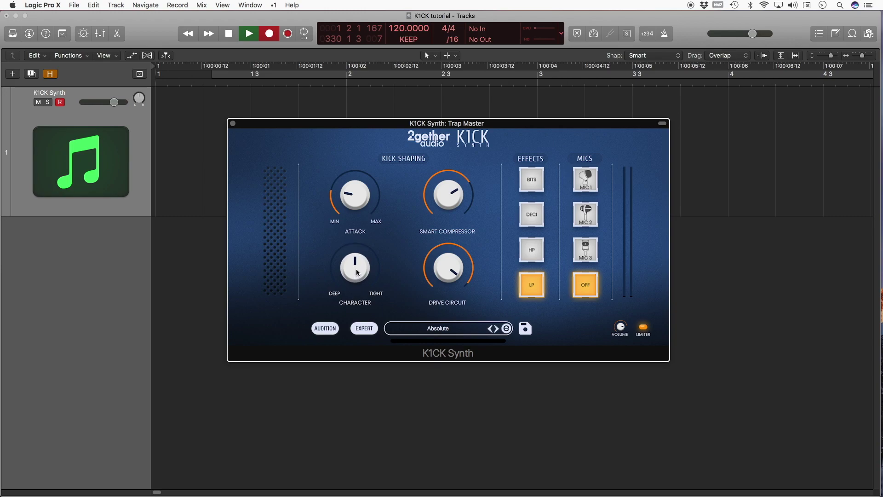
- Sweep the kick's Character towards Tight and towards Deep, and return it to the centre
{"action": "left_click_drag", "start_coordinate": [357, 271], "coordinate": [360, 258]}
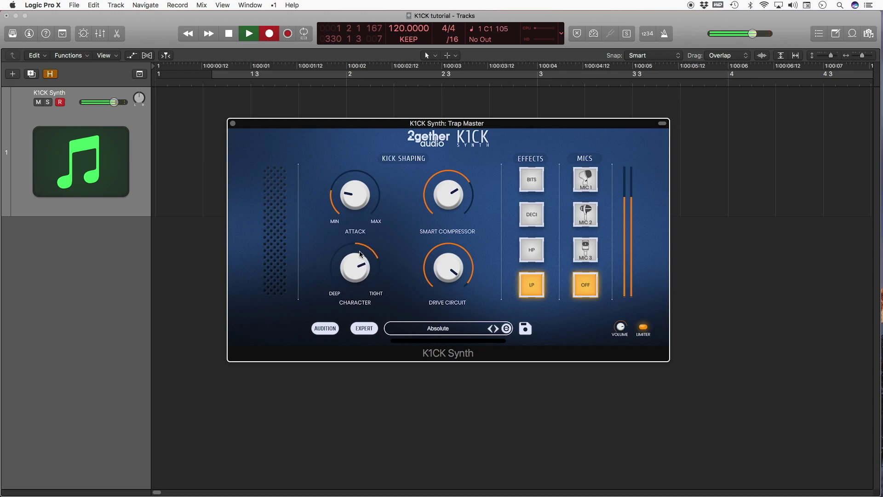
{"action": "left_click_drag", "start_coordinate": [360, 257], "coordinate": [357, 298]}
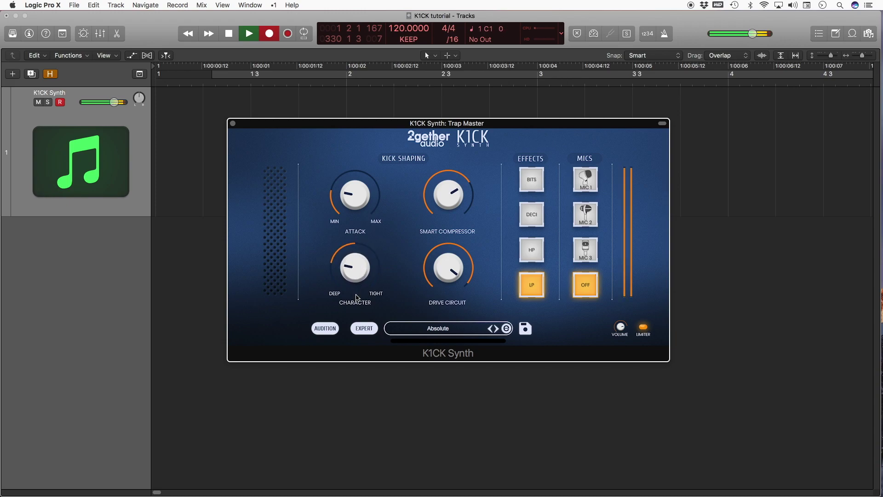
{"action": "left_click_drag", "start_coordinate": [357, 297], "coordinate": [359, 276]}
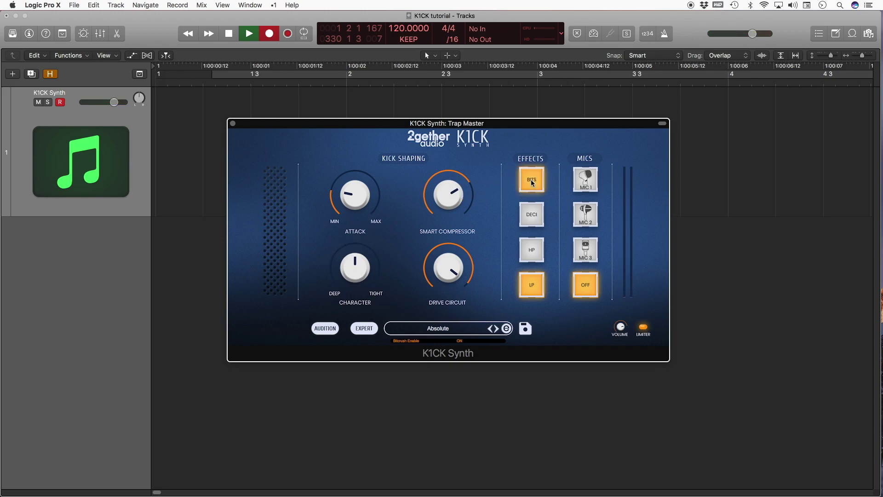
- Try the Bits, Deci and HP effects one at a time, leaving them off, and disable the LP effect
{"action": "left_click", "coordinate": [534, 214]}
{"action": "left_click", "coordinate": [536, 213]}
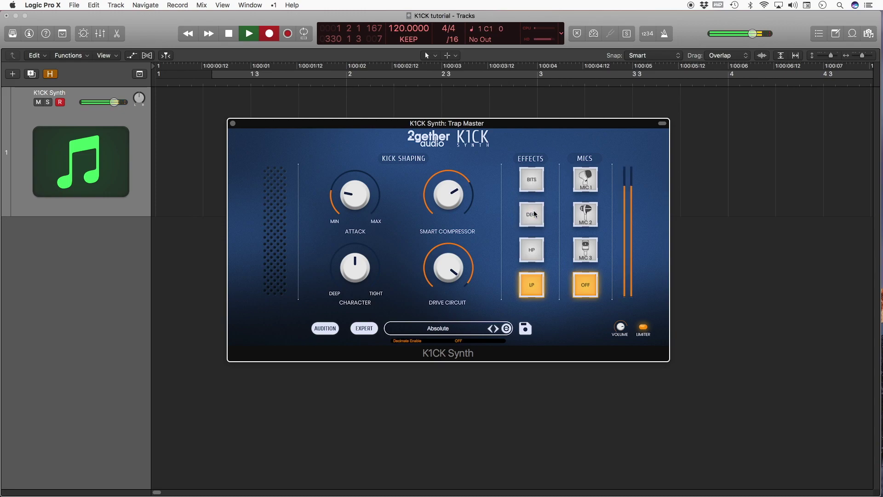
{"action": "left_click", "coordinate": [537, 249]}
{"action": "left_click", "coordinate": [538, 250]}
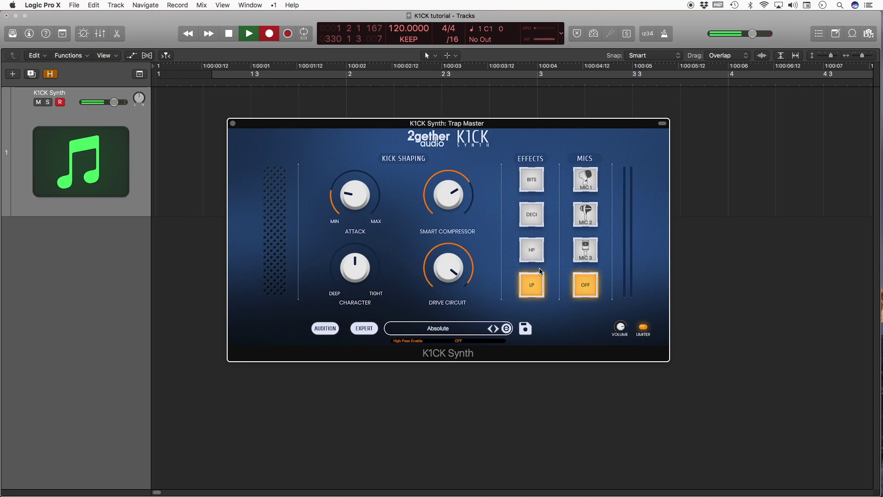
{"action": "left_click", "coordinate": [535, 286]}
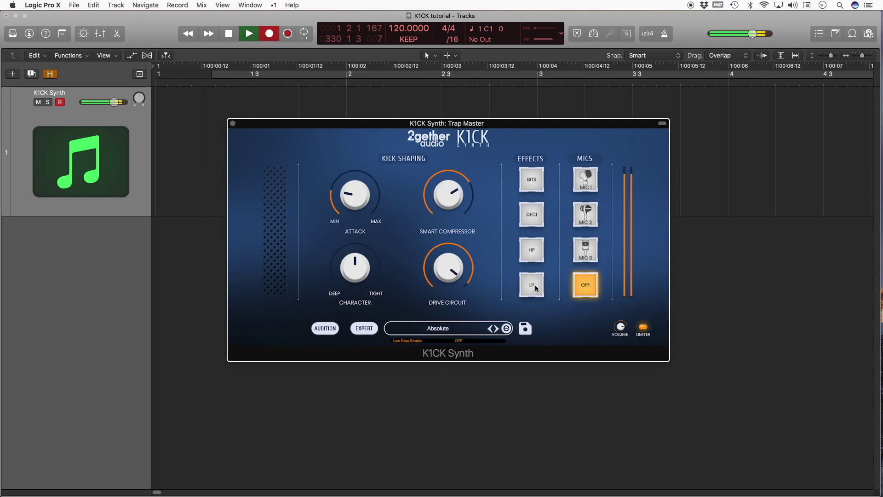
- Try Mic 1, Mic 2 and Mic 3 in turn, and set the mic selection back to Off
{"action": "left_click", "coordinate": [592, 179]}
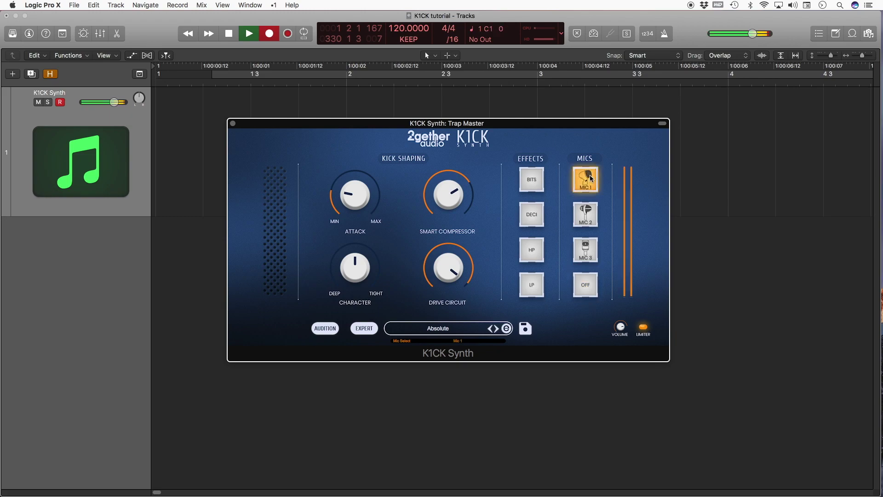
{"action": "left_click", "coordinate": [590, 215]}
{"action": "left_click", "coordinate": [591, 251]}
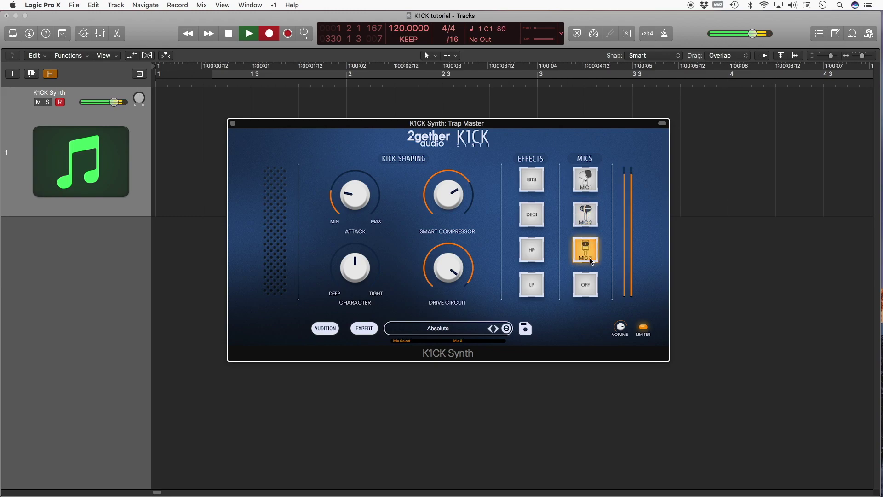
{"action": "left_click", "coordinate": [589, 282]}
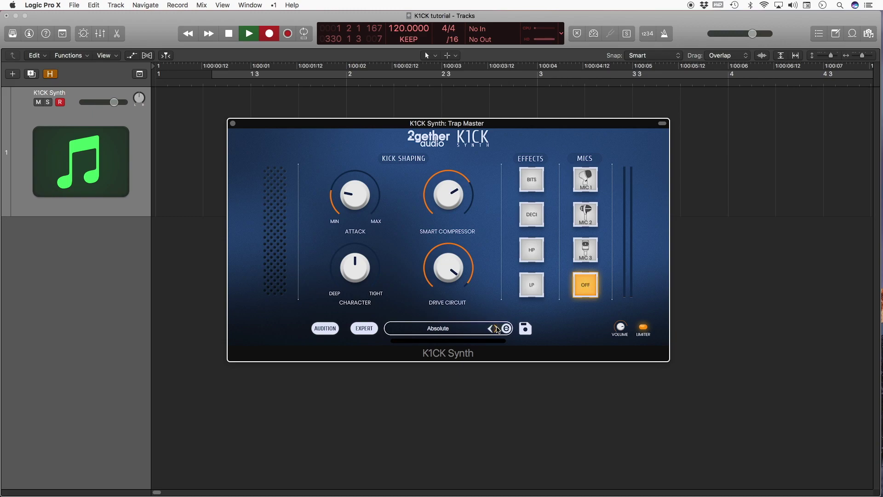
- Load the Analog preset and switch the synth to its expert controls
{"action": "left_click", "coordinate": [496, 329]}
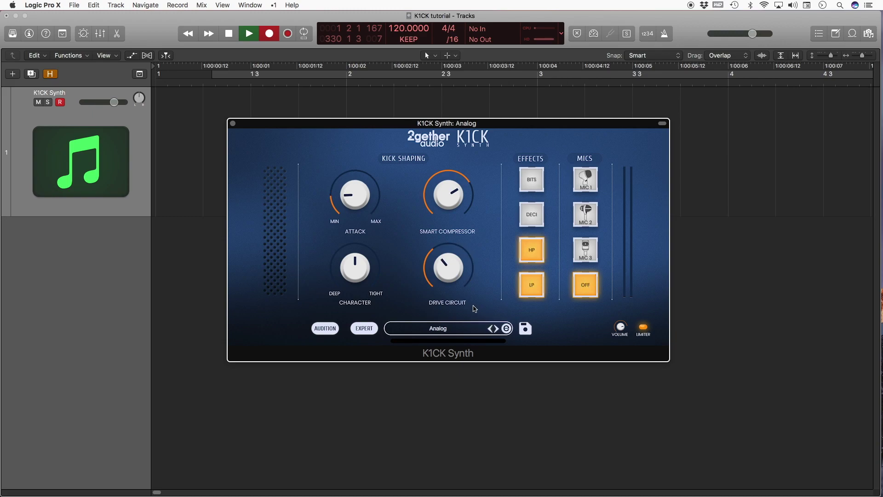
{"action": "left_click", "coordinate": [365, 329]}
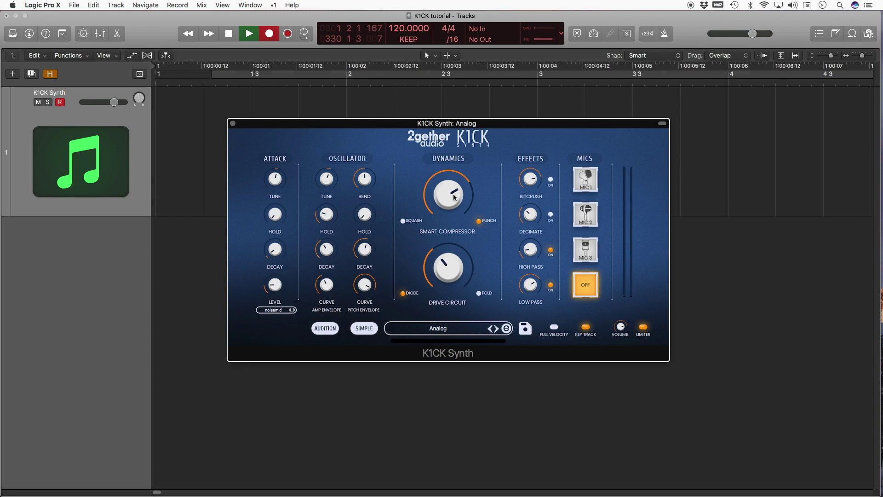
- Compare Squash with Punch compression and Diode with Fold drive at different amounts, ending on Punch and Diode
{"action": "left_click", "coordinate": [403, 221]}
{"action": "mouse_move", "coordinate": [441, 198]}
{"action": "left_mouse_down"}
{"action": "mouse_move", "coordinate": [446, 207]}
{"action": "mouse_move", "coordinate": [447, 181]}
{"action": "left_mouse_up"}
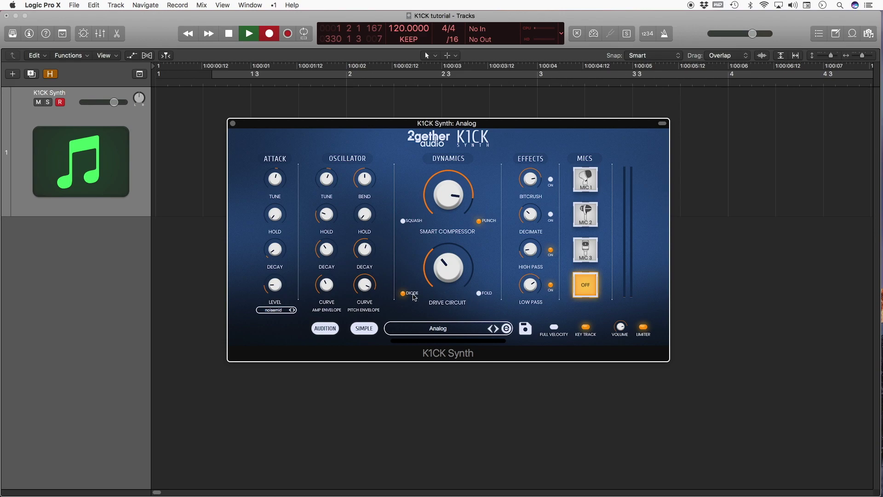
{"action": "left_click_drag", "start_coordinate": [450, 272], "coordinate": [452, 231]}
{"action": "left_click", "coordinate": [478, 294]}
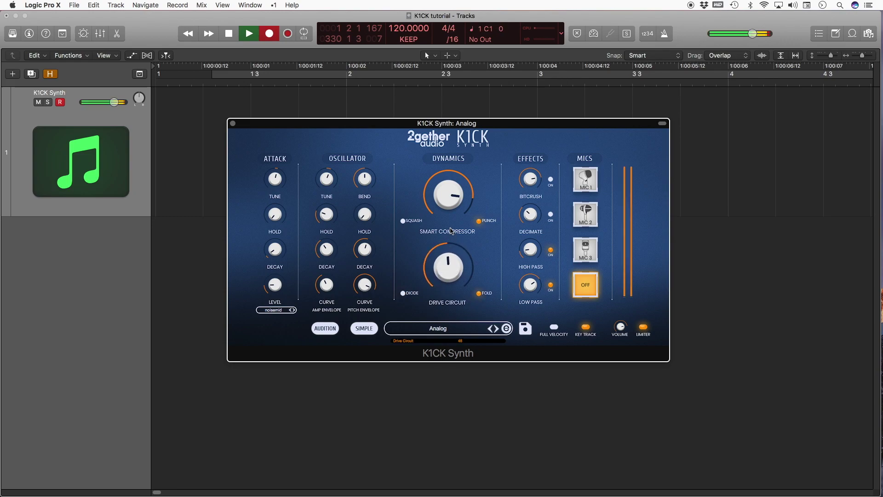
{"action": "left_click_drag", "start_coordinate": [443, 251], "coordinate": [442, 268]}
{"action": "left_click", "coordinate": [403, 293]}
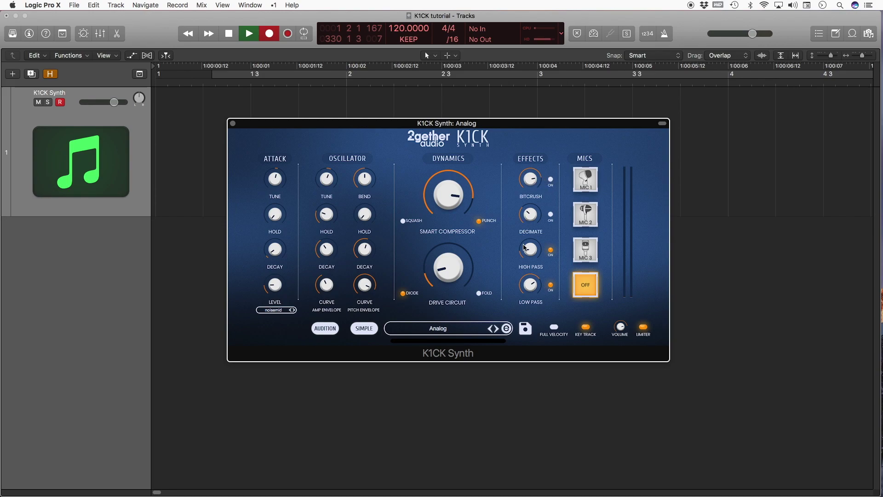
- Disable the low pass and high pass filters, and raise the Bitcrush amount with the effect temporarily enabled
{"action": "left_click", "coordinate": [551, 286]}
{"action": "left_click", "coordinate": [550, 250]}
{"action": "left_click", "coordinate": [551, 179]}
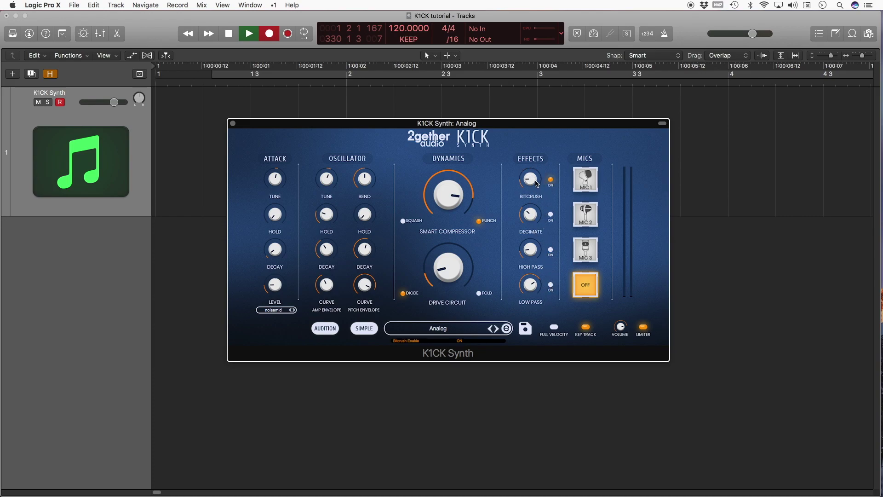
{"action": "left_click_drag", "start_coordinate": [536, 187], "coordinate": [539, 136]}
{"action": "left_click", "coordinate": [551, 179]}
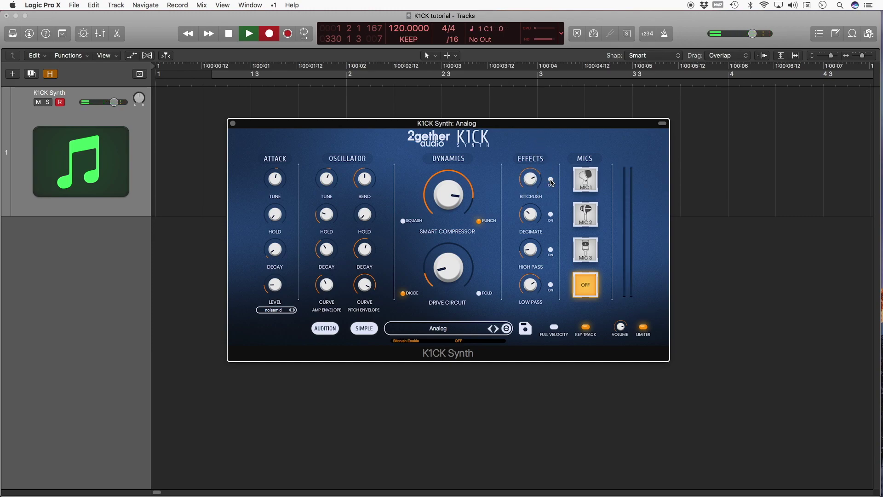
- Enable the Decimate effect, raise its amount to near maximum, and disable it again
{"action": "left_click", "coordinate": [552, 217]}
{"action": "left_click_drag", "start_coordinate": [532, 220], "coordinate": [544, 149]}
{"action": "left_click", "coordinate": [552, 214]}
- Lower the high pass cutoff with the filter temporarily enabled, and enable the low pass with its cutoff raised to near maximum
{"action": "left_click", "coordinate": [551, 250]}
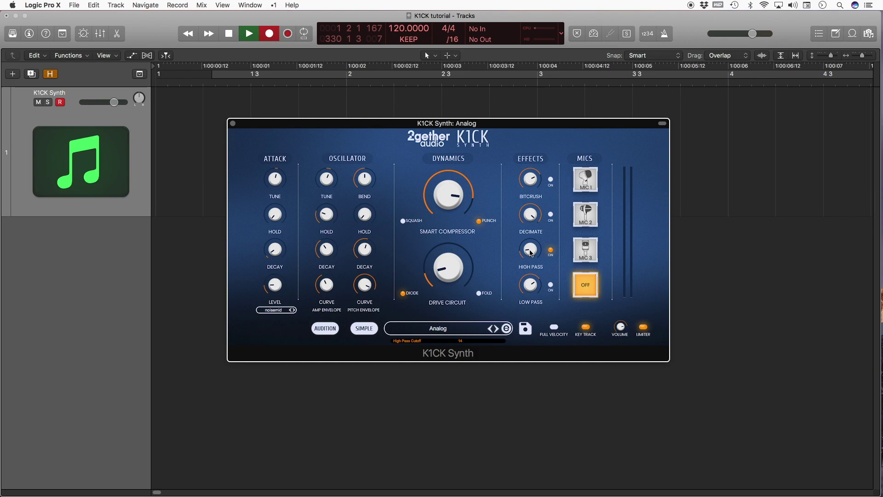
{"action": "mouse_move", "coordinate": [535, 261]}
{"action": "left_mouse_down"}
{"action": "mouse_move", "coordinate": [529, 235]}
{"action": "mouse_move", "coordinate": [528, 252]}
{"action": "left_mouse_up"}
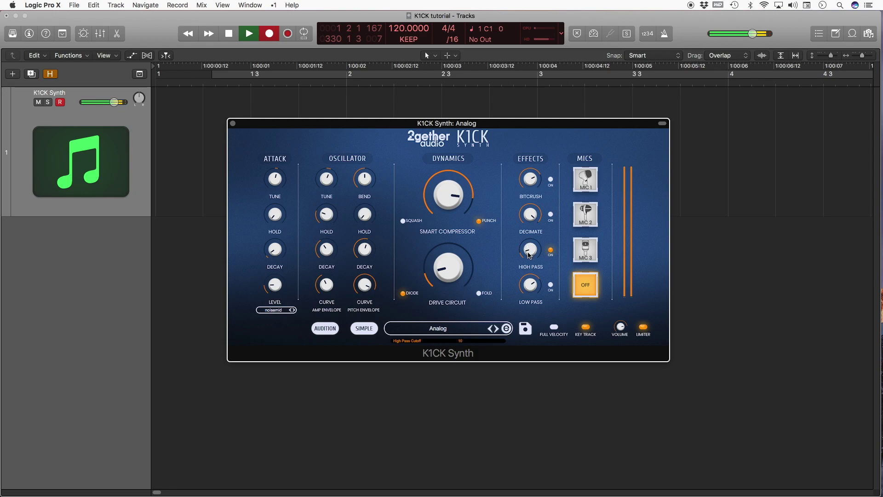
{"action": "left_click", "coordinate": [550, 251]}
{"action": "left_click", "coordinate": [551, 285]}
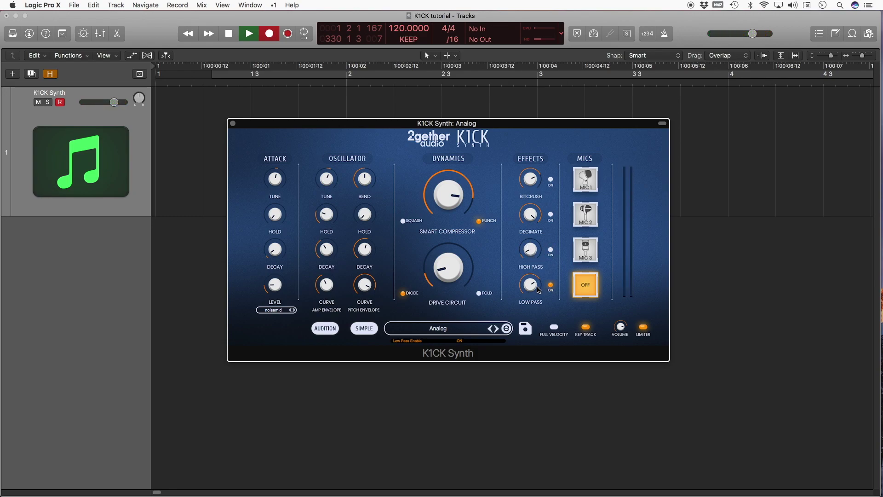
{"action": "left_click_drag", "start_coordinate": [531, 289], "coordinate": [540, 254]}
- Compare the kick with Full Velocity on and off, and with Key Track off and on
{"action": "left_click", "coordinate": [554, 327]}
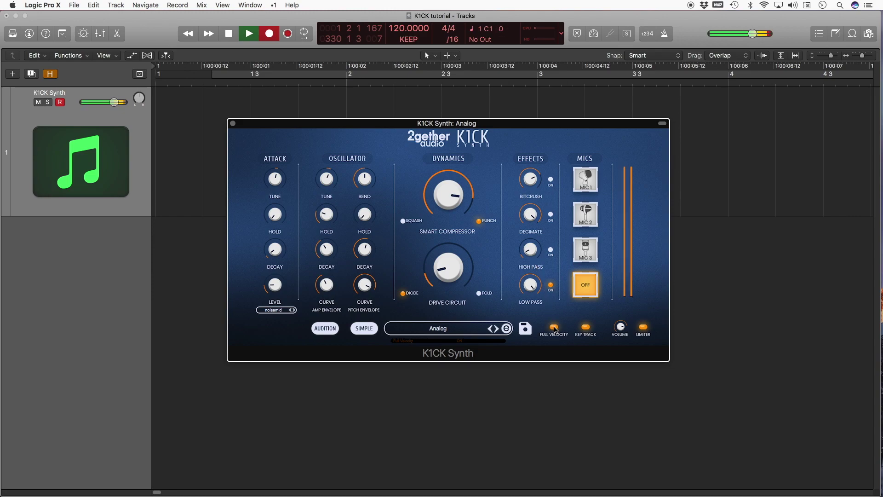
{"action": "left_click", "coordinate": [554, 328]}
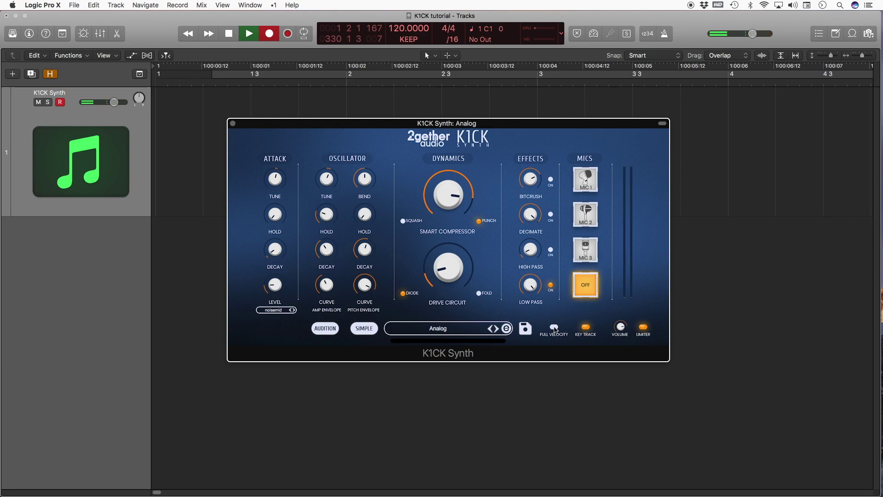
{"action": "left_click", "coordinate": [586, 328]}
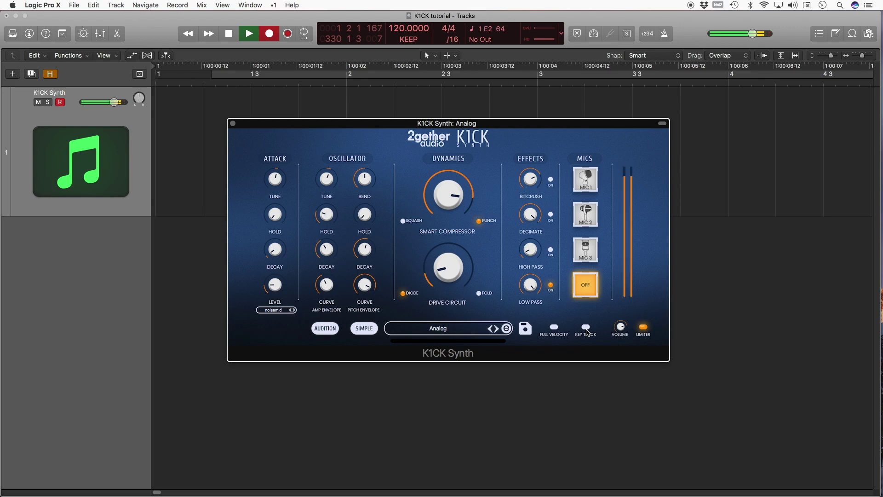
{"action": "left_click", "coordinate": [586, 327]}
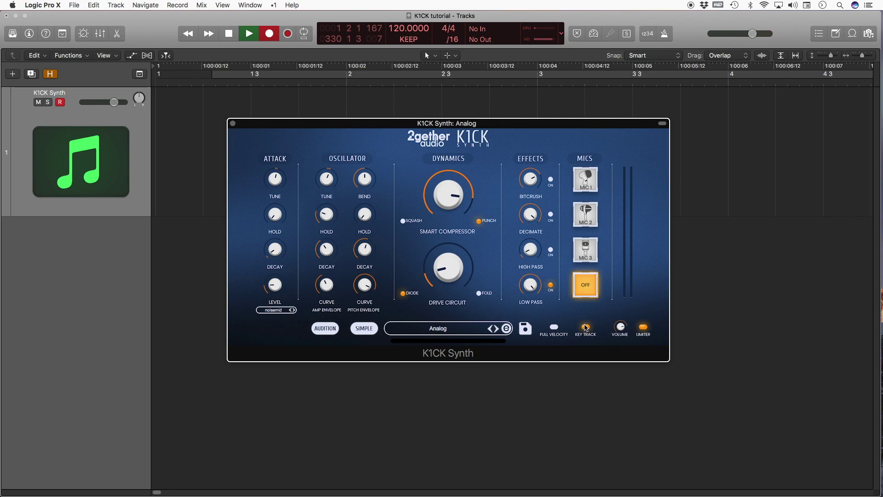
- Turn Smart Compressor and Drive Circuit down to minimum and disable the low pass filter
{"action": "left_click_drag", "start_coordinate": [452, 208], "coordinate": [451, 340]}
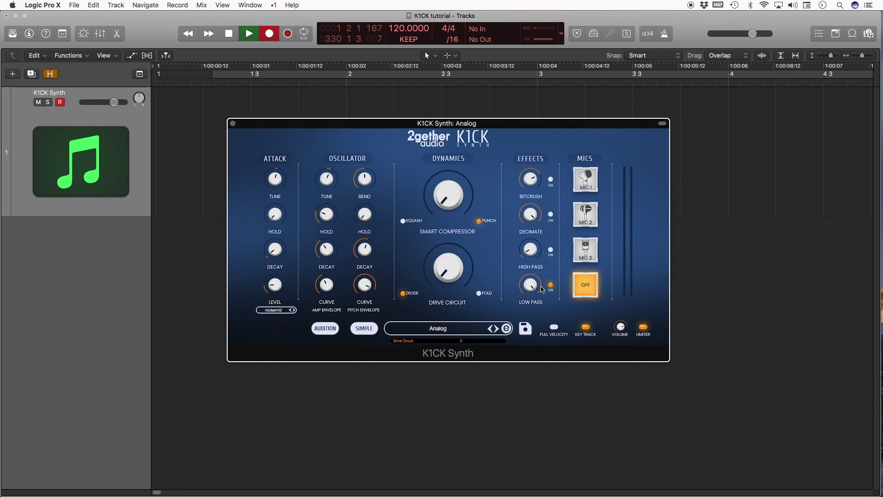
{"action": "left_click", "coordinate": [551, 284]}
- Change the attack sample to noisebright
{"action": "left_click", "coordinate": [273, 310]}
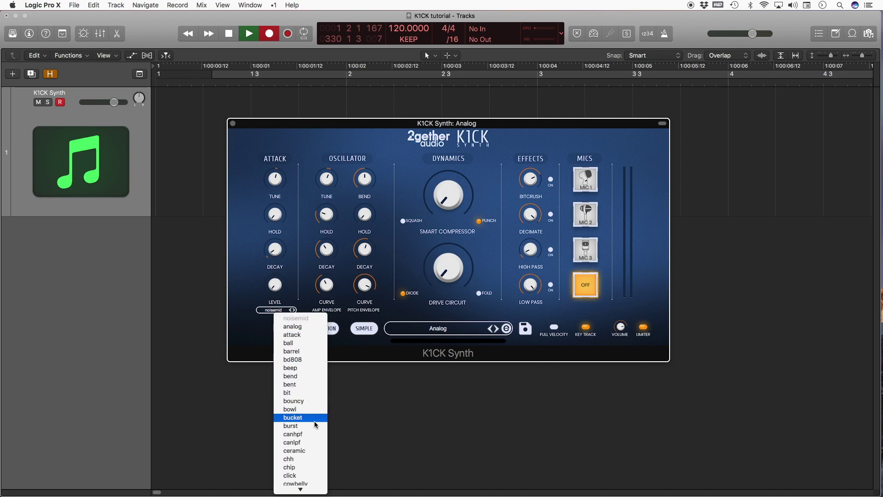
{"action": "scroll", "coordinate": [314, 430], "scroll_direction": "down", "scroll_amount": 5}
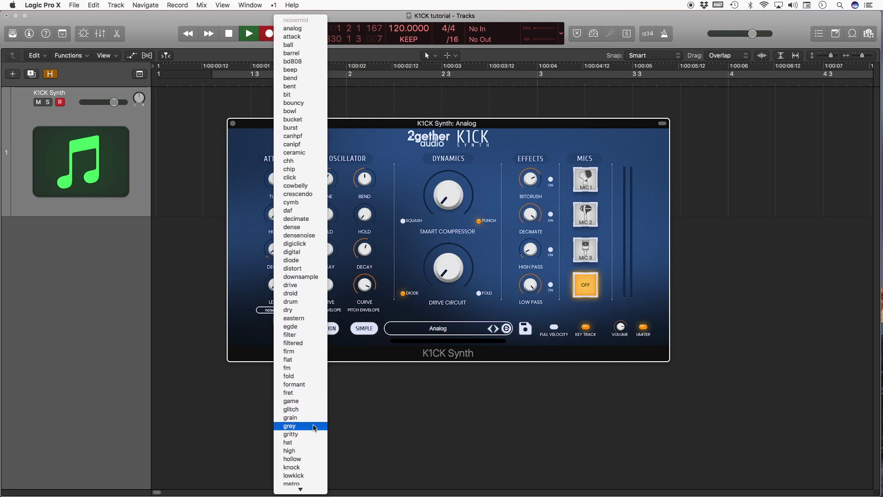
{"action": "scroll", "coordinate": [314, 427], "scroll_direction": "down", "scroll_amount": 4}
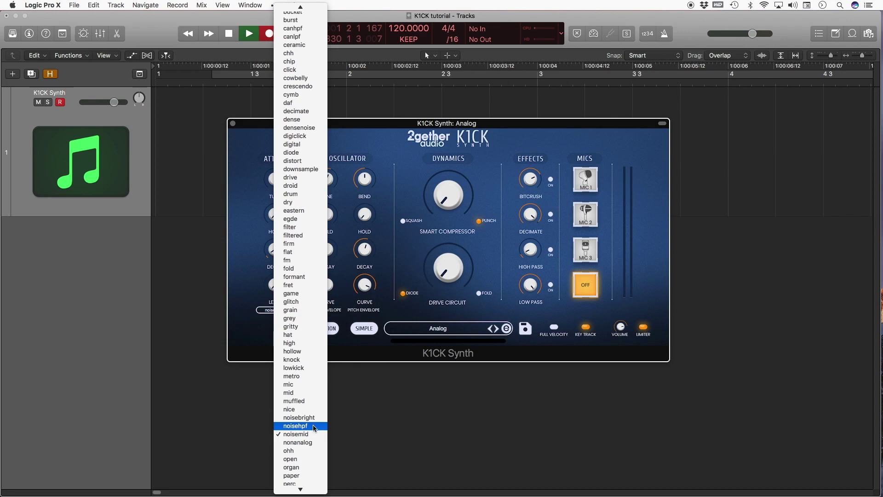
{"action": "left_click", "coordinate": [315, 418]}
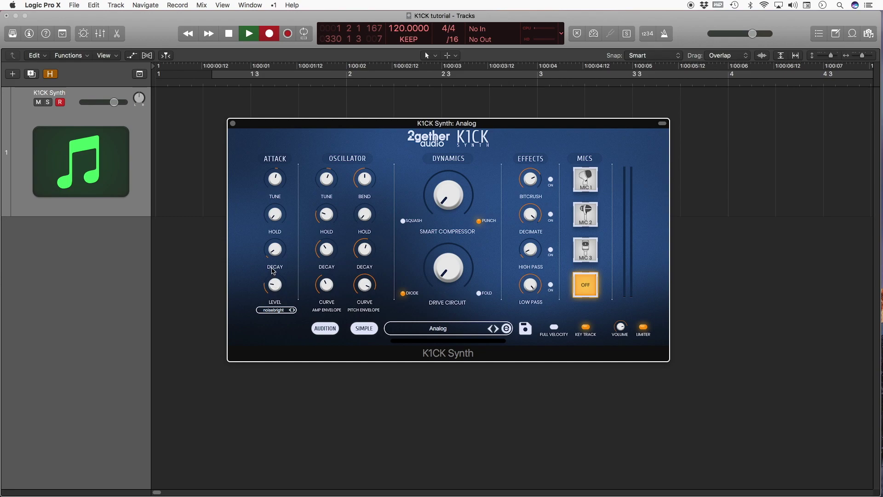
- Sweep the attack's Tune up to 48 and down to about -47
{"action": "mouse_move", "coordinate": [282, 180]}
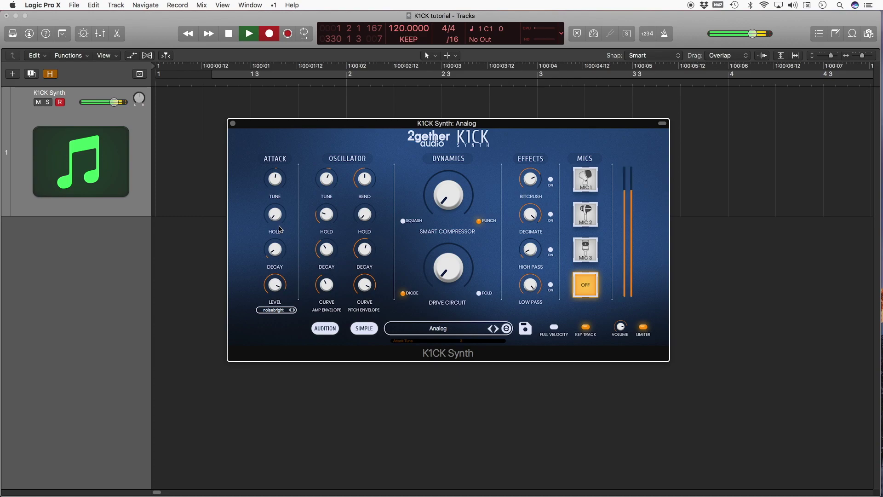
{"action": "left_click_drag", "start_coordinate": [278, 182], "coordinate": [277, 125]}
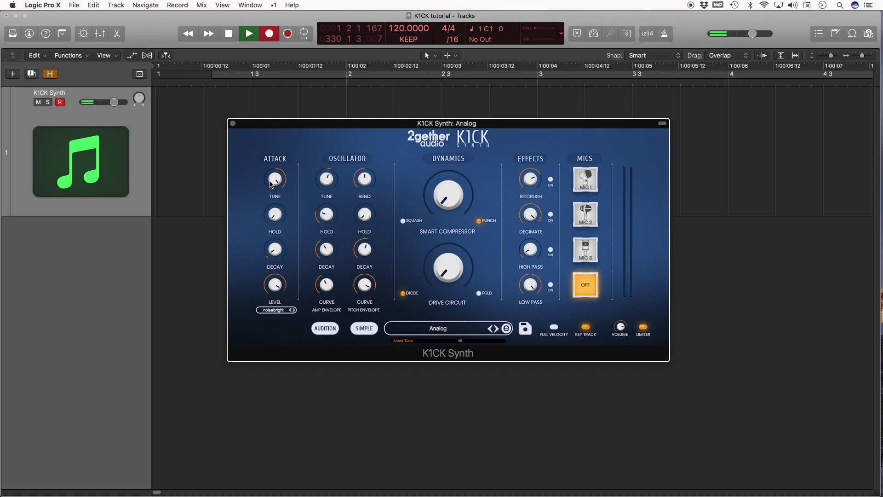
{"action": "left_click_drag", "start_coordinate": [275, 183], "coordinate": [289, 278]}
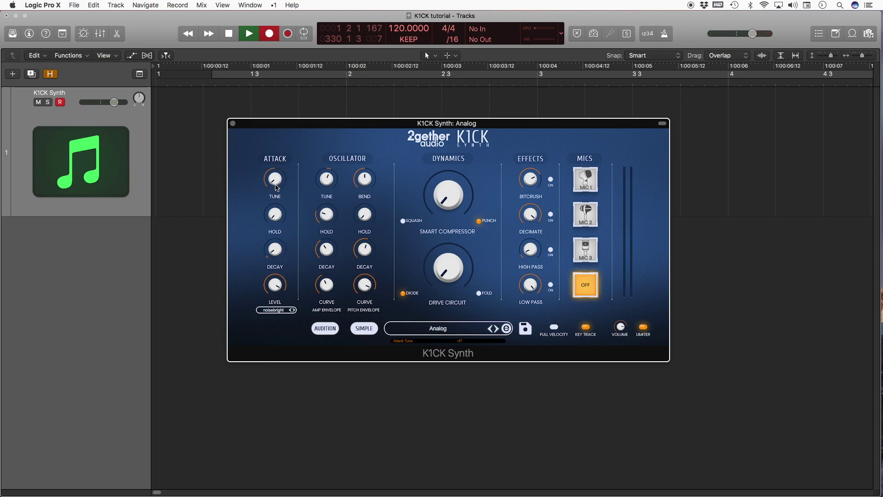
- Centre the attack's Tune, set its Decay to minimum, and set its Hold to about 18 ms
{"action": "mouse_move", "coordinate": [279, 220]}
{"action": "left_click_drag", "start_coordinate": [277, 208], "coordinate": [279, 184]}
{"action": "left_click_drag", "start_coordinate": [278, 251], "coordinate": [277, 227]}
{"action": "left_click_drag", "start_coordinate": [277, 189], "coordinate": [276, 179]}
{"action": "double_click", "coordinate": [280, 251]}
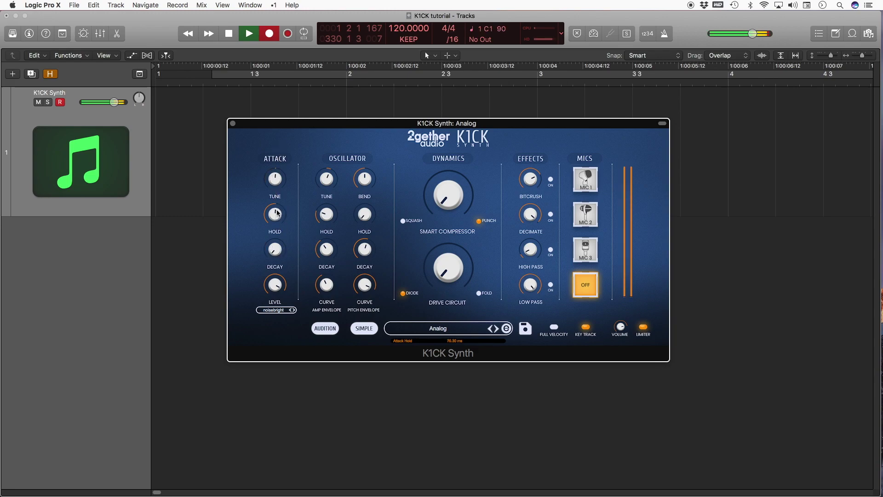
{"action": "left_click_drag", "start_coordinate": [278, 213], "coordinate": [277, 209]}
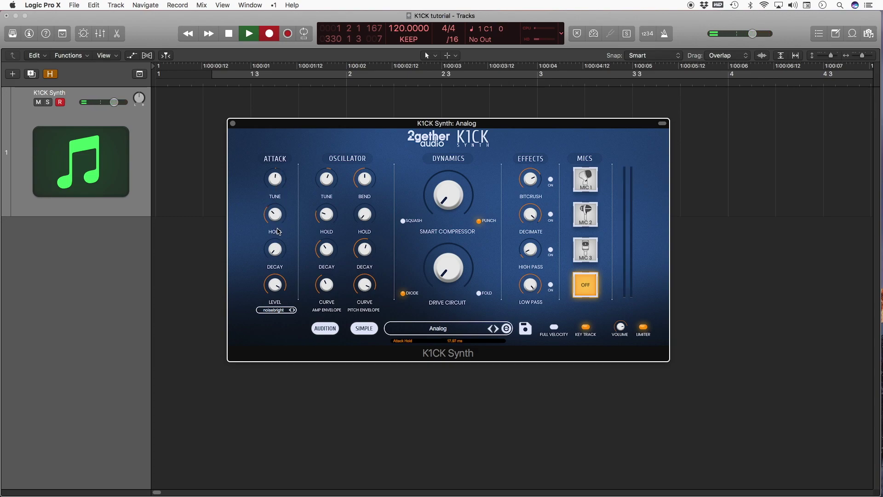
- Raise the attack's Decay to near maximum and lower its Tune well below centre
{"action": "left_click_drag", "start_coordinate": [279, 253], "coordinate": [284, 220]}
{"action": "left_click_drag", "start_coordinate": [284, 219], "coordinate": [283, 224]}
{"action": "left_click_drag", "start_coordinate": [277, 185], "coordinate": [274, 224]}
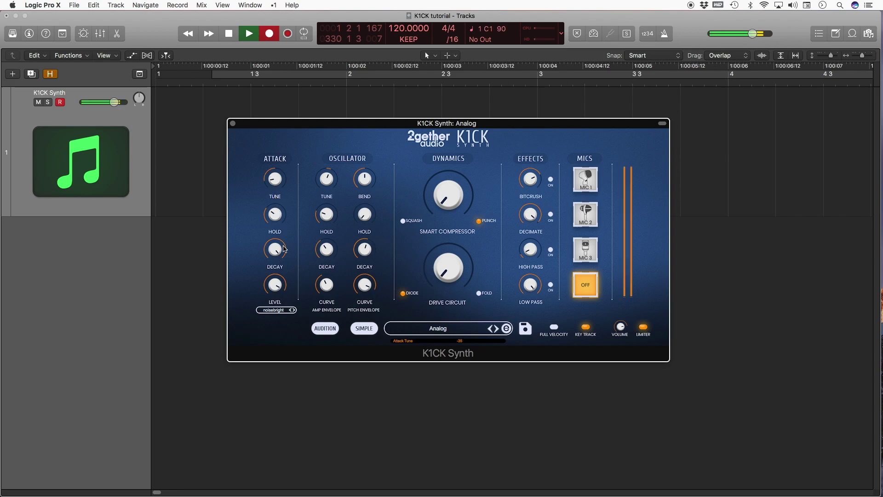
- Lower the attack's Tune and Level to minimum, then centre the oscillator's Tune and set its pitch Bend to 0
{"action": "left_click_drag", "start_coordinate": [282, 179], "coordinate": [281, 325]}
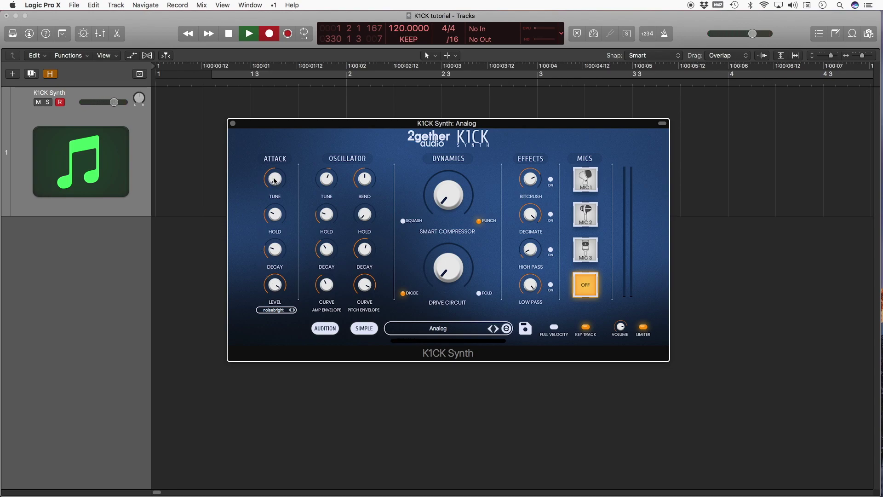
{"action": "left_click_drag", "start_coordinate": [275, 300], "coordinate": [277, 374]}
{"action": "left_click_drag", "start_coordinate": [329, 193], "coordinate": [330, 184]}
{"action": "left_click_drag", "start_coordinate": [364, 197], "coordinate": [362, 212]}
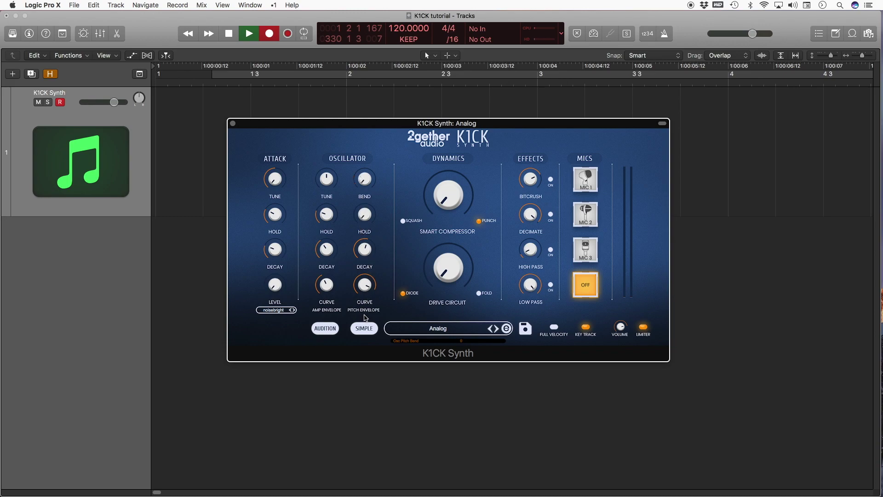
- Set the oscillator's amp envelope to a Hold of about 61 ms with Decay and Curve at minimum
{"action": "left_click", "coordinate": [328, 216]}
{"action": "left_click_drag", "start_coordinate": [328, 285], "coordinate": [327, 293]}
{"action": "mouse_move", "coordinate": [327, 180]}
{"action": "left_mouse_down"}
{"action": "mouse_move", "coordinate": [332, 150]}
{"action": "mouse_move", "coordinate": [332, 188]}
{"action": "left_mouse_up"}
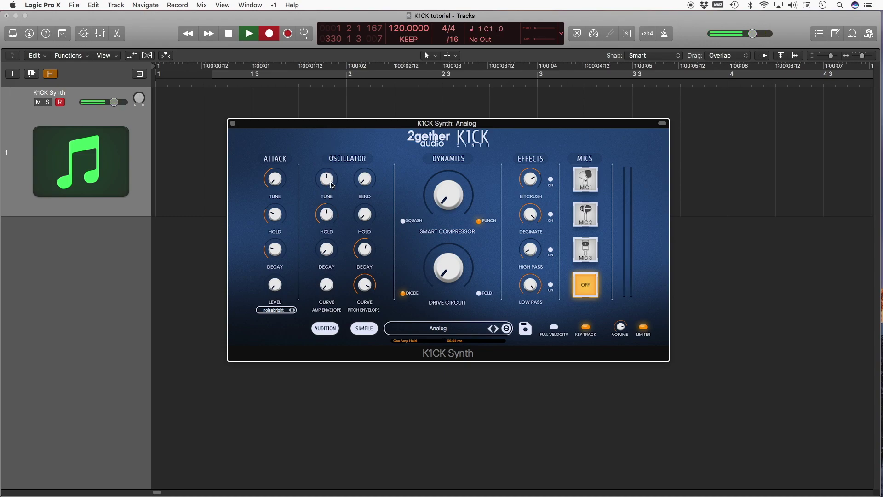
- Try the amp envelope with minimum Hold, high Decay and full Curve, and finish with Hold above centre, Decay slightly below centre and Curve near maximum
{"action": "left_click_drag", "start_coordinate": [332, 189], "coordinate": [330, 219]}
{"action": "left_click_drag", "start_coordinate": [326, 249], "coordinate": [332, 189]}
{"action": "left_click_drag", "start_coordinate": [328, 294], "coordinate": [328, 276]}
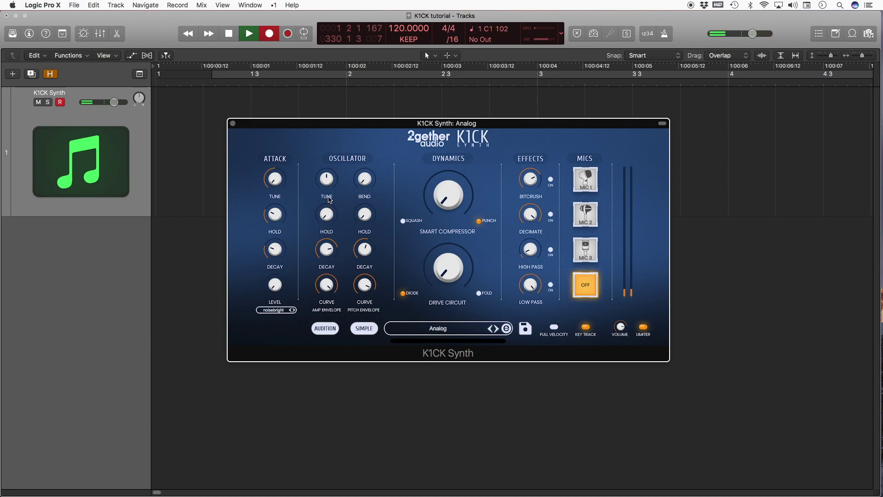
{"action": "mouse_move", "coordinate": [327, 213]}
{"action": "left_mouse_down"}
{"action": "mouse_move", "coordinate": [327, 240]}
{"action": "mouse_move", "coordinate": [331, 197]}
{"action": "left_mouse_up"}
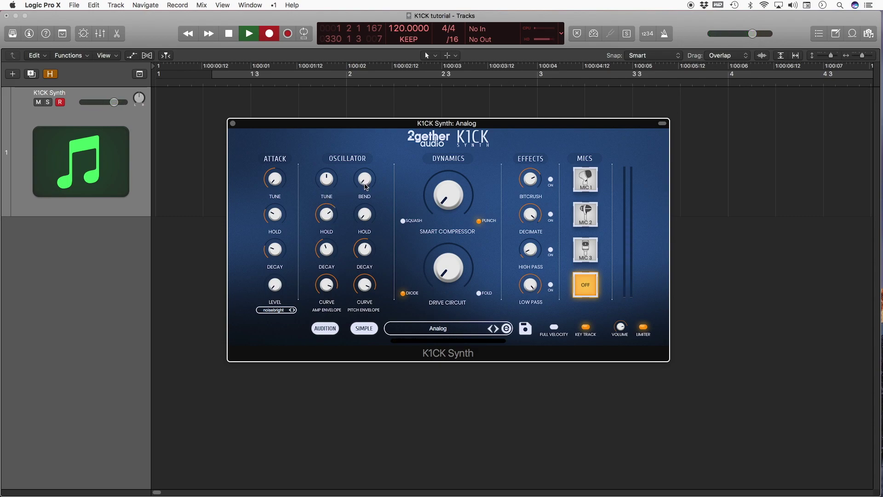
- Shape the oscillator's pitch envelope with a high Bend, short Hold, Decay below centre and Curve at about 60
{"action": "left_click_drag", "start_coordinate": [369, 246], "coordinate": [368, 256]}
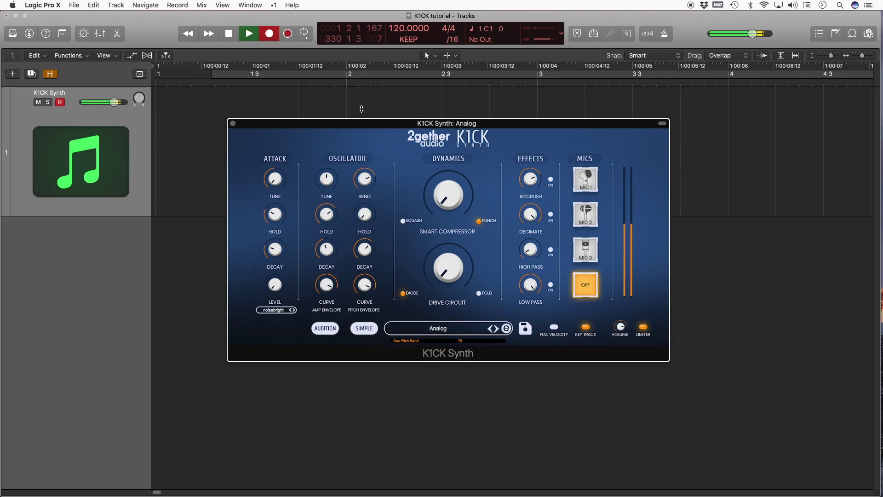
{"action": "left_click_drag", "start_coordinate": [372, 252], "coordinate": [366, 337]}
{"action": "left_click_drag", "start_coordinate": [365, 252], "coordinate": [365, 207]}
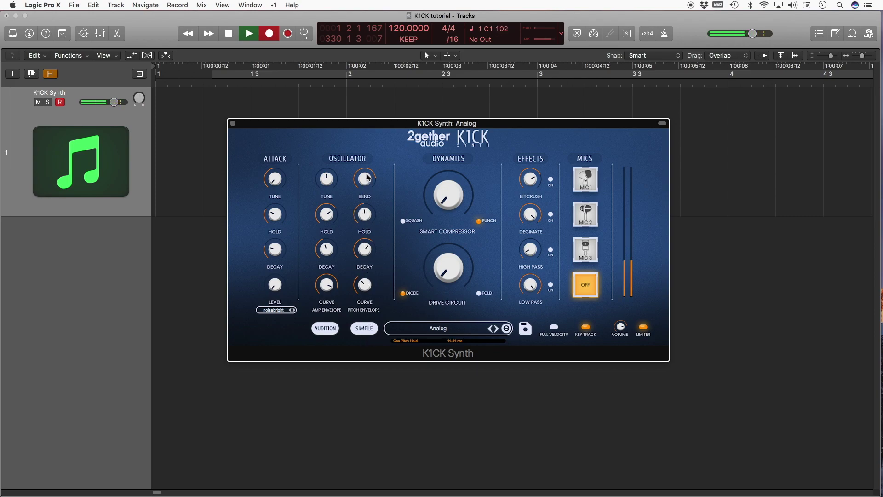
{"action": "left_click_drag", "start_coordinate": [368, 159], "coordinate": [367, 221]}
{"action": "mouse_move", "coordinate": [365, 251]}
{"action": "left_mouse_down"}
{"action": "mouse_move", "coordinate": [365, 276]}
{"action": "mouse_move", "coordinate": [365, 265]}
{"action": "left_mouse_up"}
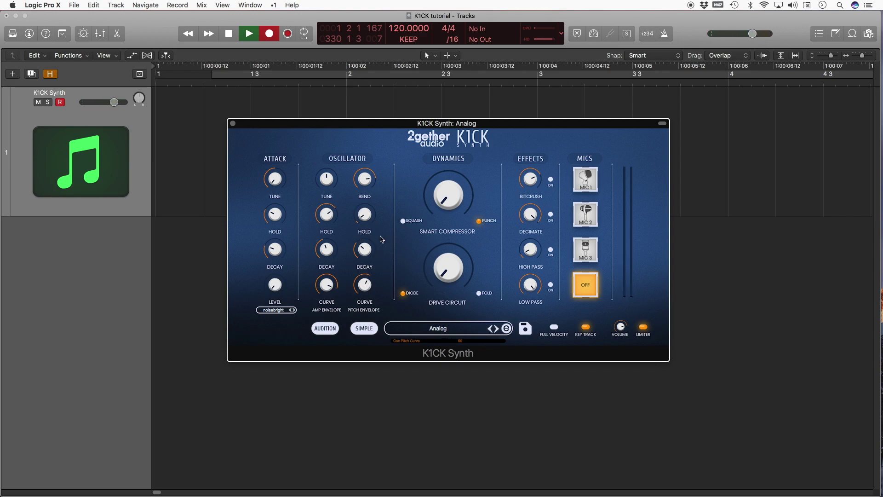
- Raise the Smart Compressor near maximum, restore the attack with Tune at about 7 and moderate Level, and set the Drive Circuit to about 50
{"action": "left_click_drag", "start_coordinate": [446, 211], "coordinate": [446, 184]}
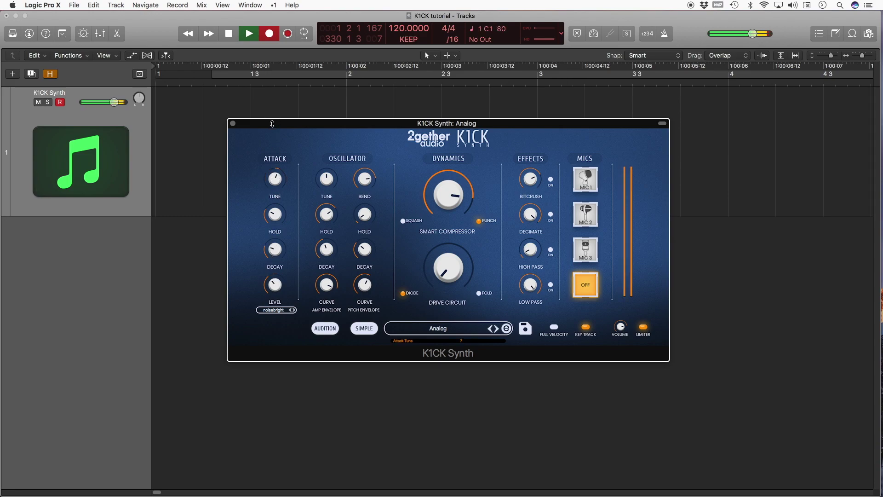
{"action": "left_click_drag", "start_coordinate": [275, 179], "coordinate": [275, 256]}
{"action": "left_click_drag", "start_coordinate": [447, 268], "coordinate": [437, 220]}
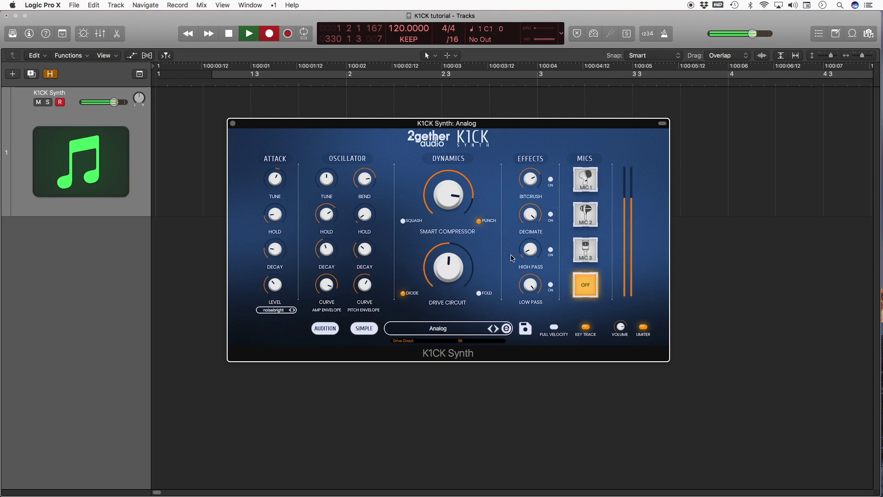
- Lower the Low Pass setting somewhat, enable the High Pass effect and raise its cutoff slightly
{"action": "left_click", "coordinate": [531, 285]}
{"action": "left_click", "coordinate": [551, 250]}
{"action": "left_click_drag", "start_coordinate": [531, 251], "coordinate": [529, 235]}
- Raise the oscillator's Tune to about 10, enable Bitcrush and lower its amount to just below centre
{"action": "left_click", "coordinate": [327, 178]}
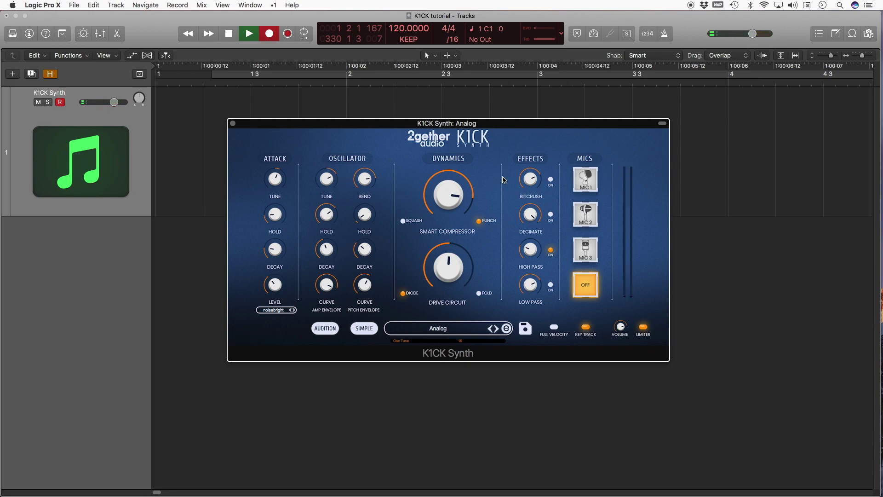
{"action": "left_click", "coordinate": [551, 180]}
{"action": "left_click_drag", "start_coordinate": [530, 180], "coordinate": [526, 207]}
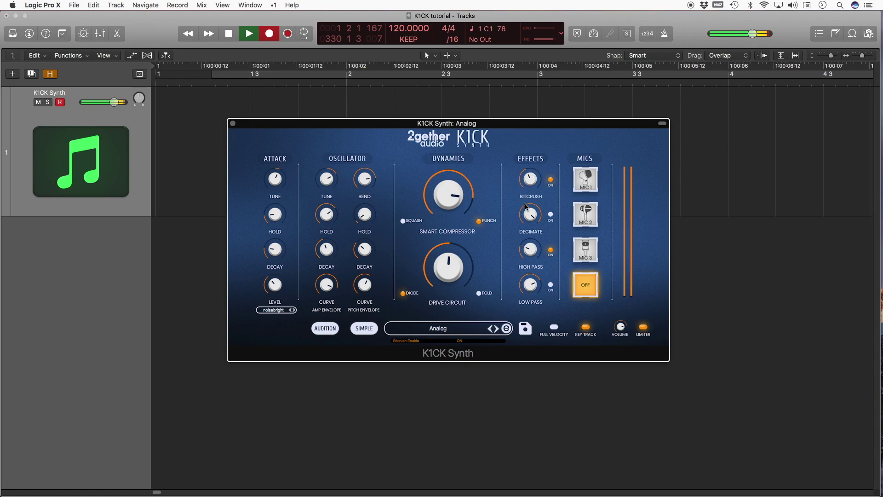
- Audition Mic 1 and Mic 2 on the kick, ending with Mic 3 selected
{"action": "left_click", "coordinate": [592, 185]}
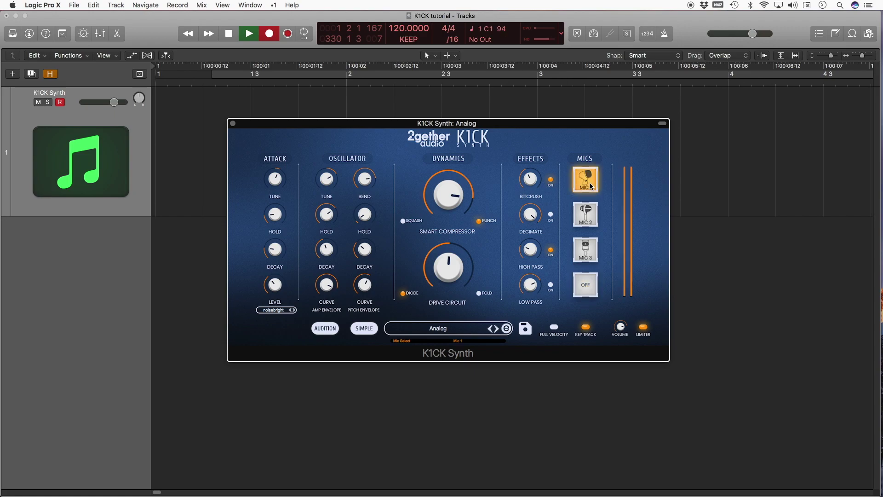
{"action": "left_click", "coordinate": [590, 212]}
{"action": "left_click", "coordinate": [592, 260]}
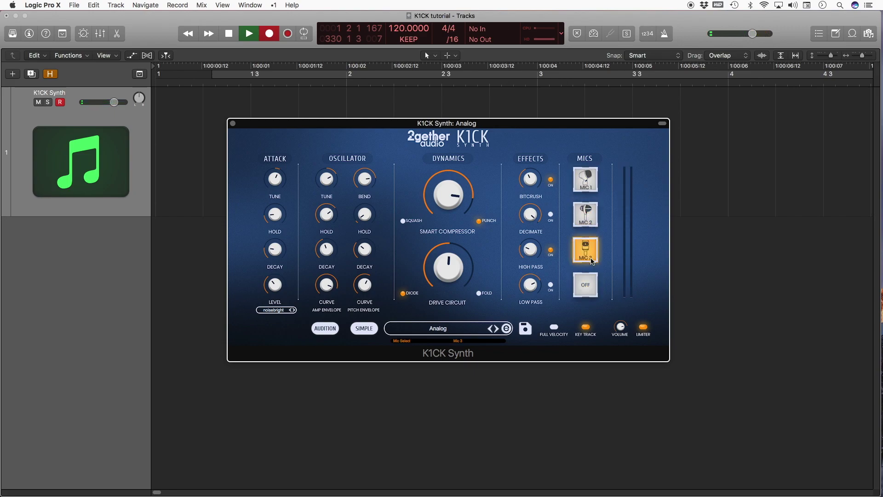